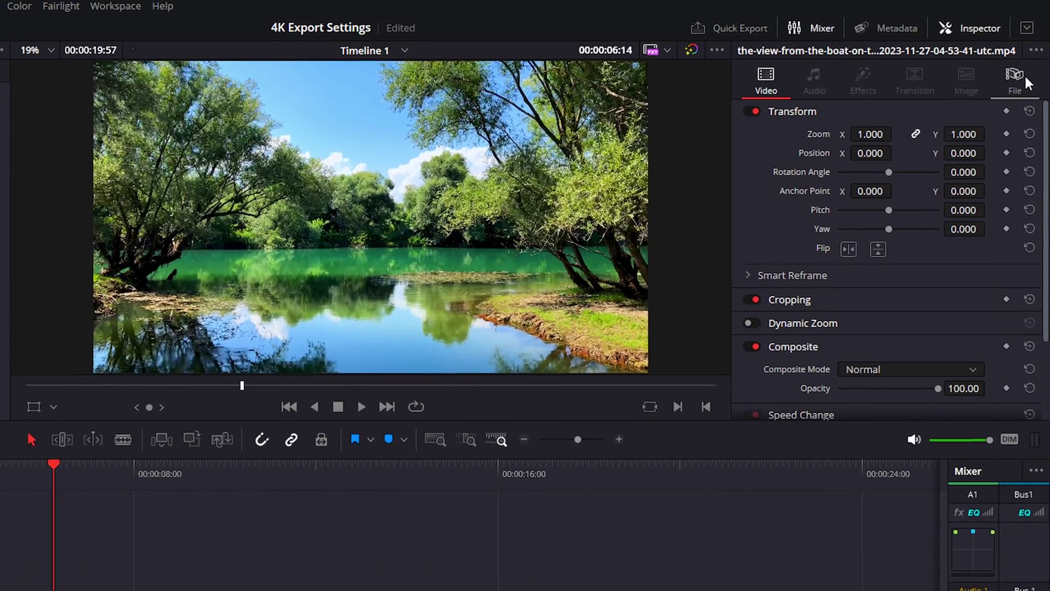
Show the river clip's file details: 3840 x 2160, 60 fps, H.264 Main L5.2.
{"action": "left_click", "coordinate": [1026, 56]}
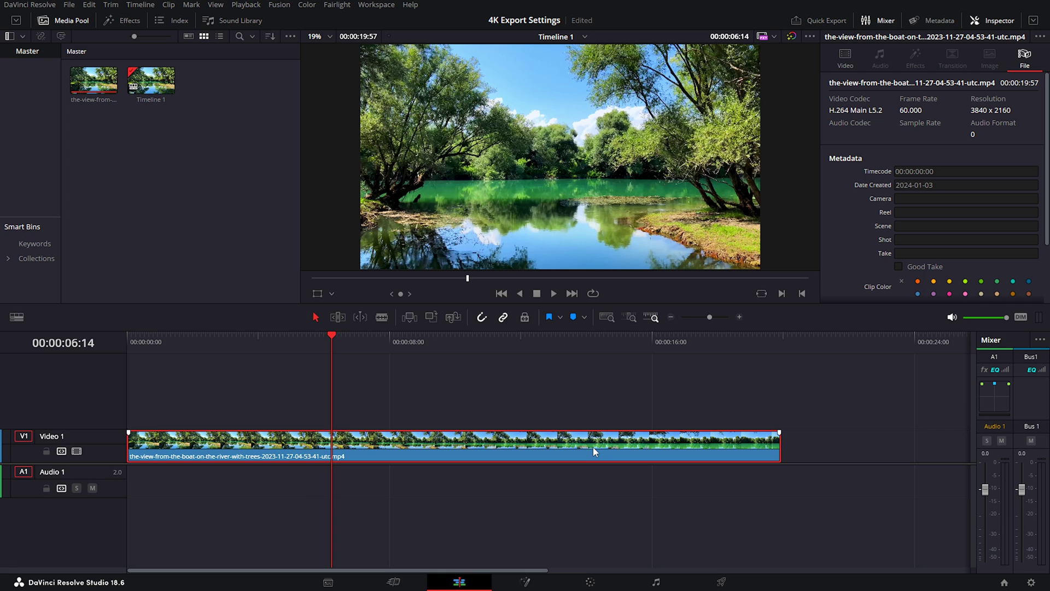
In Project Settings, change the timeline resolution to 3840 x 2160 Ultra HD and save.
{"action": "left_click", "coordinate": [1031, 582]}
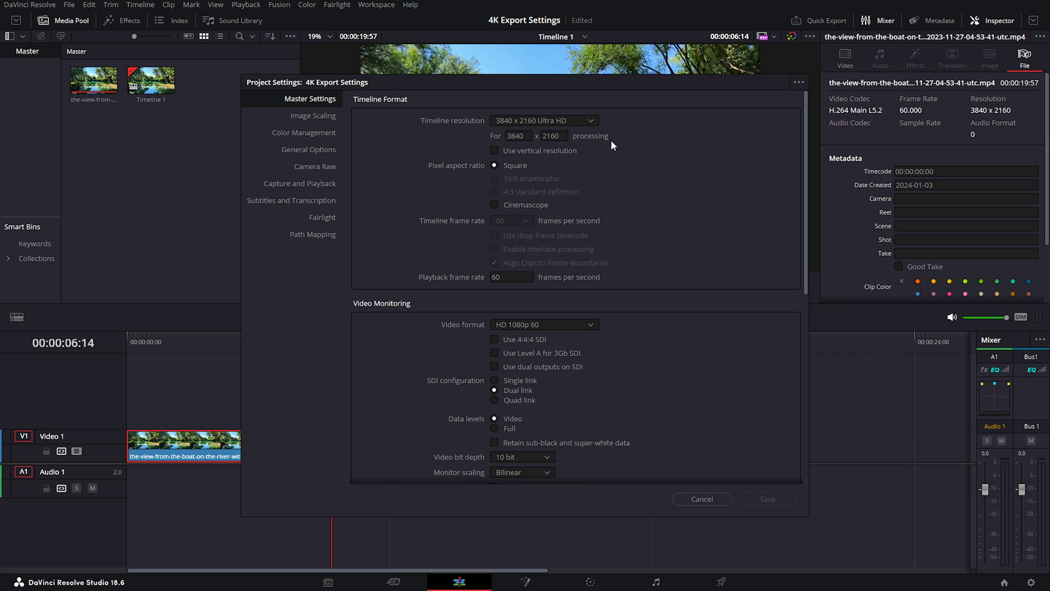
{"action": "left_click", "coordinate": [554, 116]}
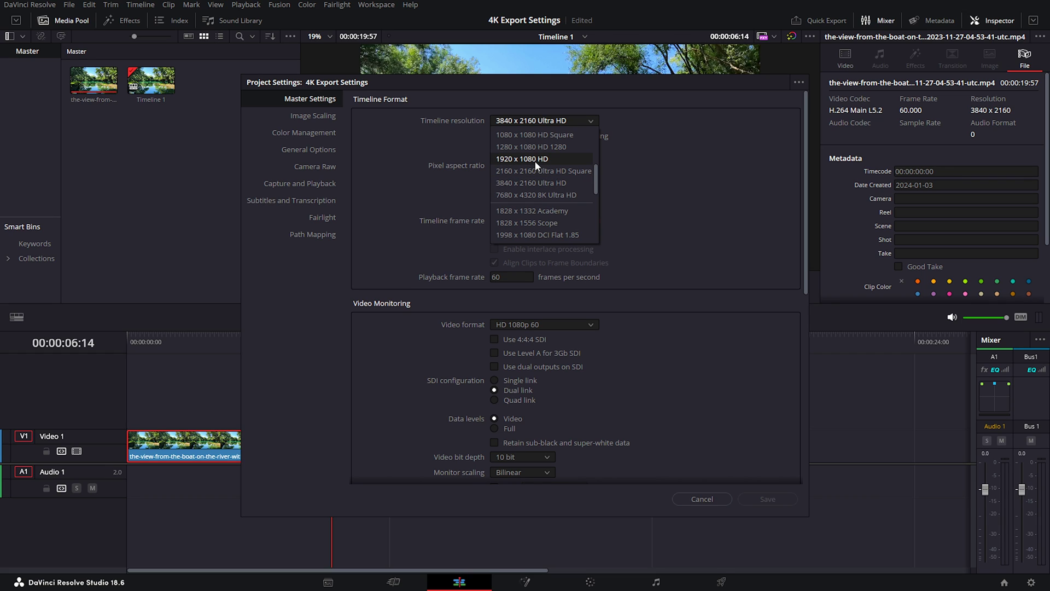
{"action": "left_click", "coordinate": [559, 184]}
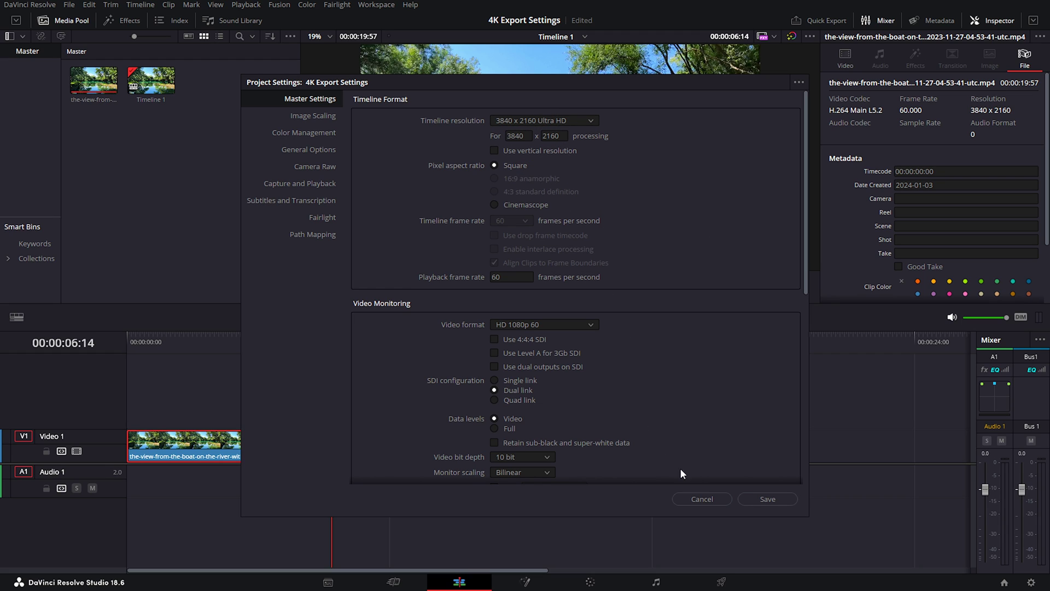
{"action": "left_click", "coordinate": [766, 498]}
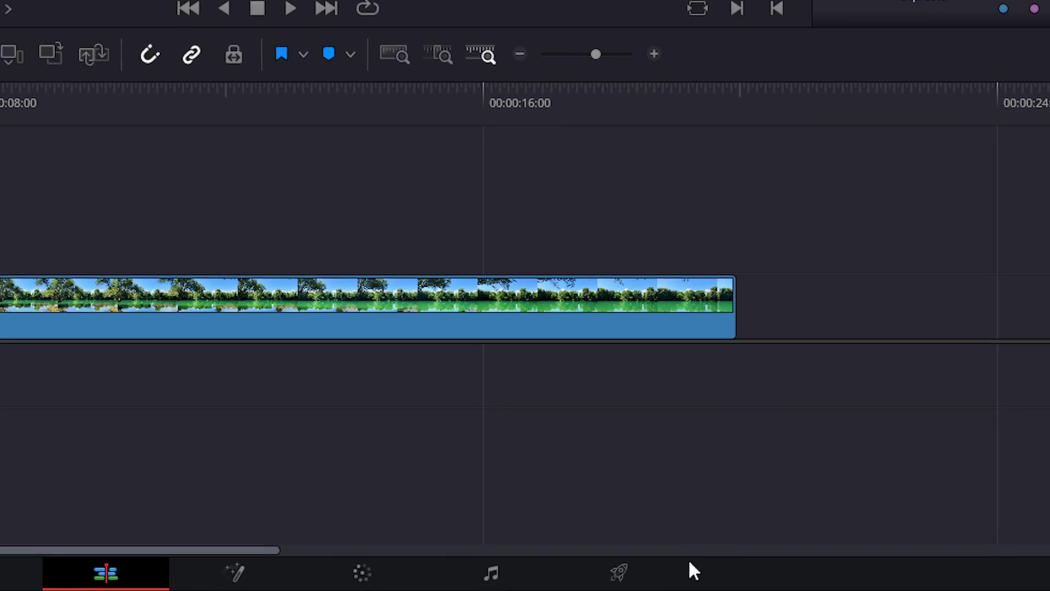
On the Deliver page, rename the render file to 'river with trees'.
{"action": "left_click", "coordinate": [602, 583]}
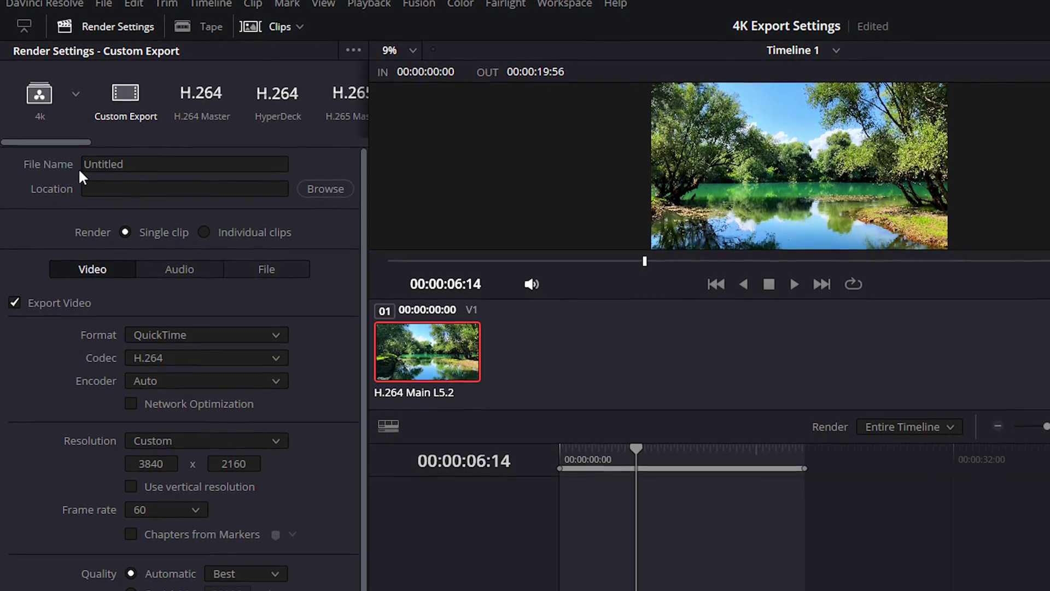
{"action": "double_click", "coordinate": [140, 163]}
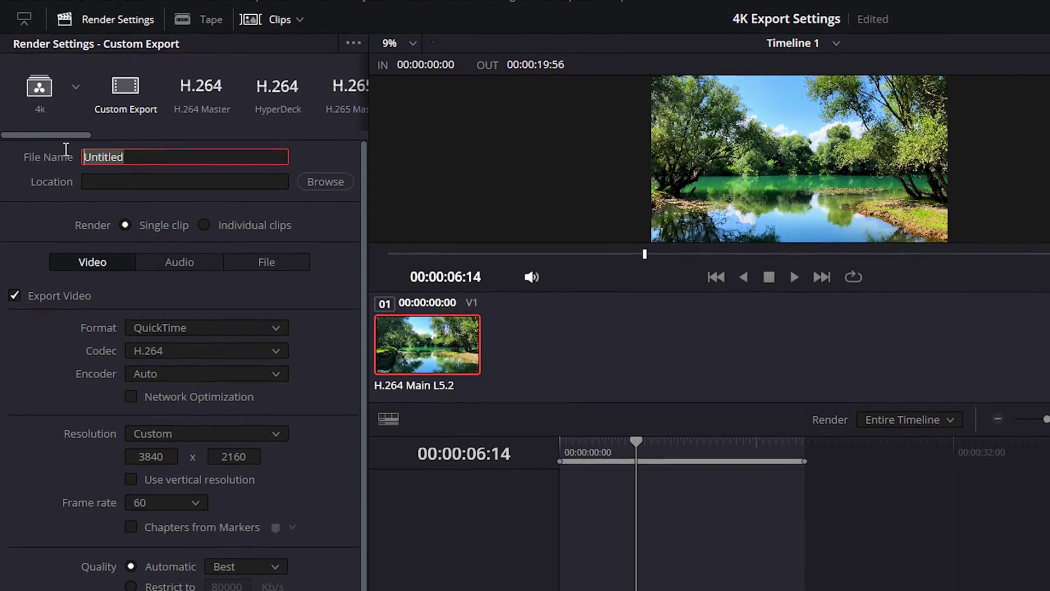
{"action": "key", "text": "BackSpace"}
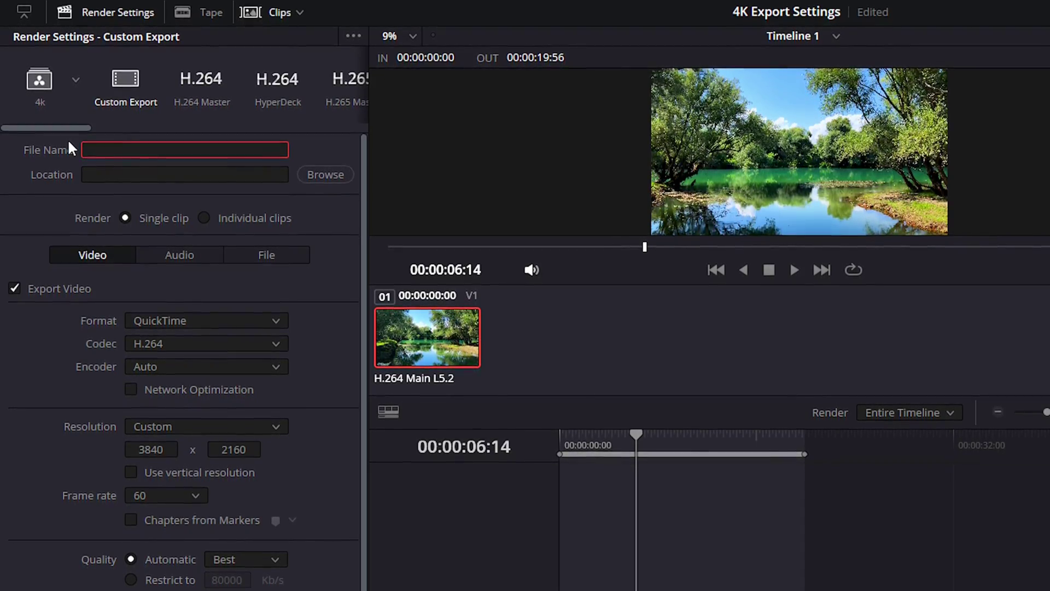
{"action": "type", "text": "river wit"}
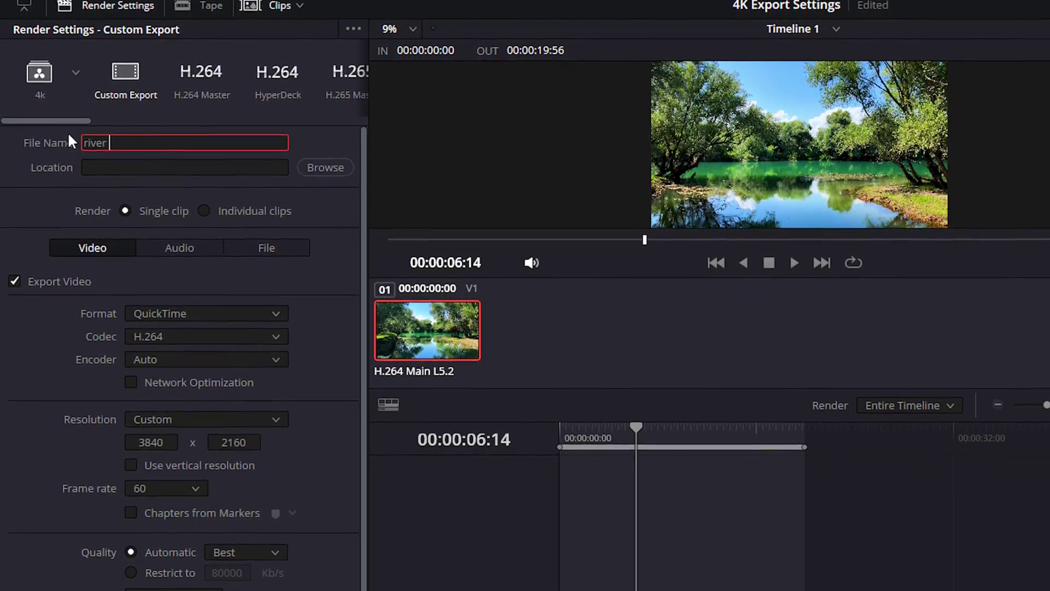
{"action": "type", "text": "h trees"}
{"action": "key", "text": "Tab"}
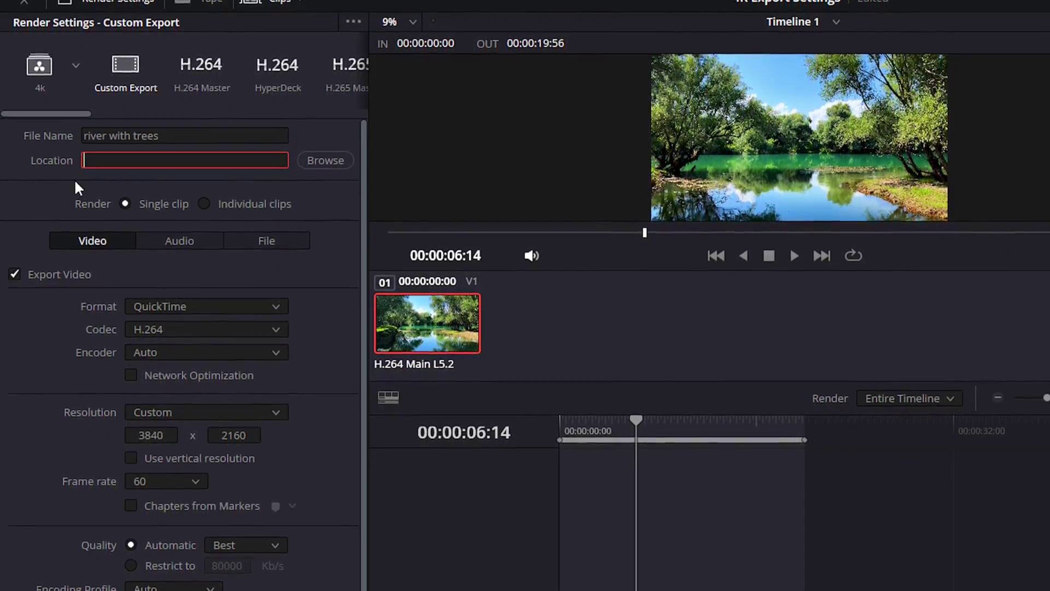
Set the render location to the Videos folder.
{"action": "left_click", "coordinate": [317, 158]}
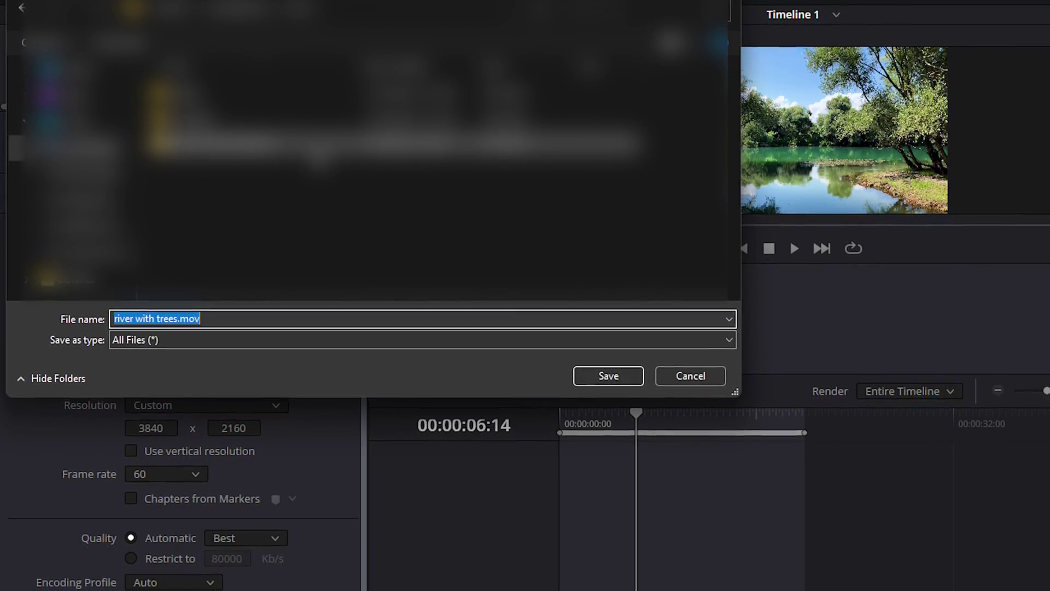
{"action": "left_click", "coordinate": [609, 373]}
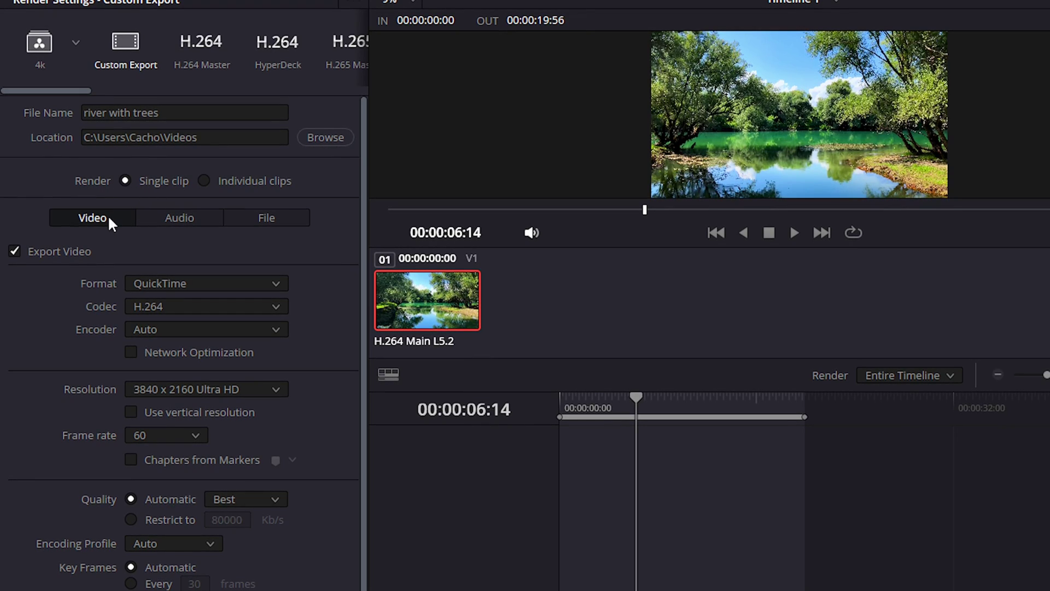
{"action": "scroll", "coordinate": [154, 225], "scroll_direction": "down", "scroll_amount": 2}
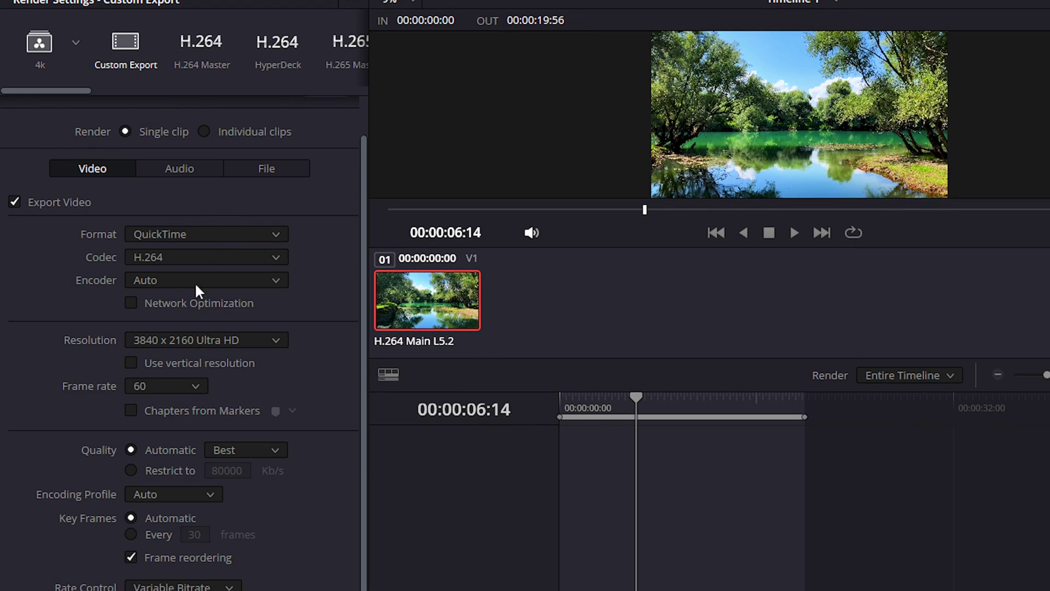
Switch the render format to MP4, keeping the H.264 codec.
{"action": "left_click", "coordinate": [159, 235]}
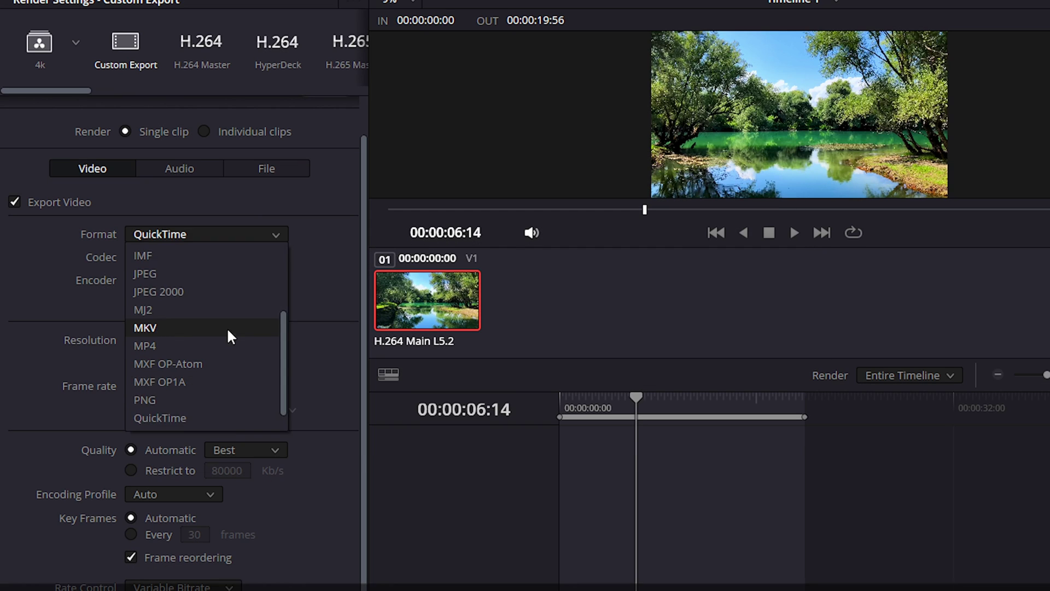
{"action": "left_click", "coordinate": [222, 346]}
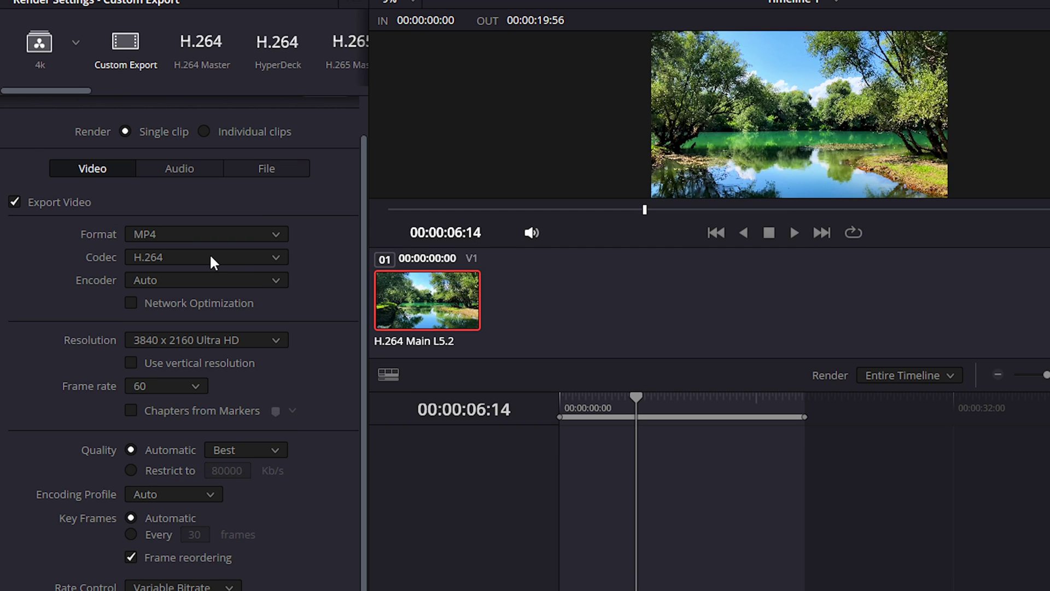
{"action": "left_click", "coordinate": [212, 262]}
{"action": "left_click", "coordinate": [199, 277]}
{"action": "left_click", "coordinate": [189, 280]}
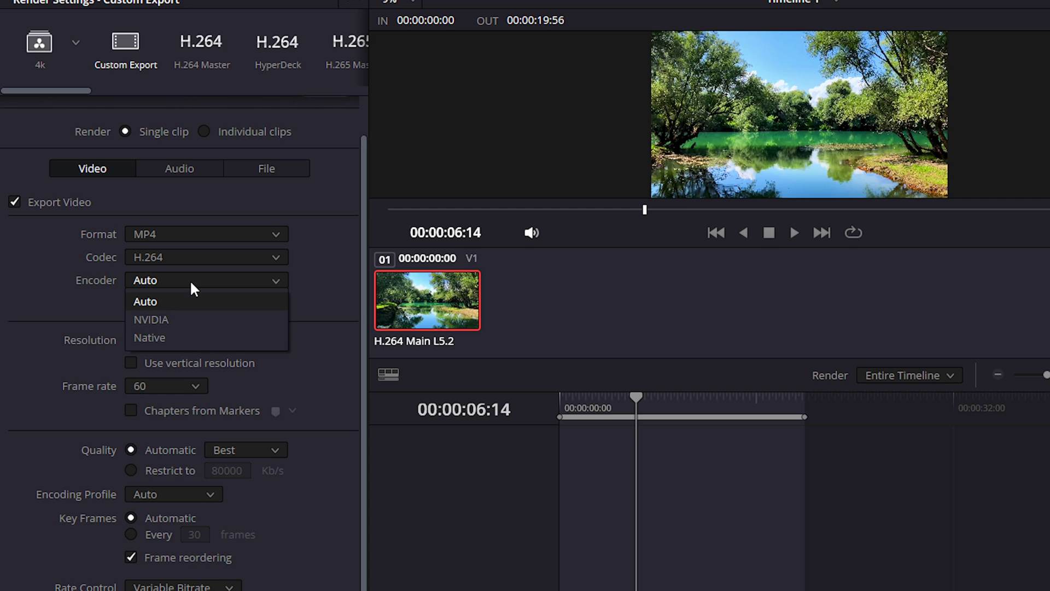
{"action": "left_click", "coordinate": [187, 321]}
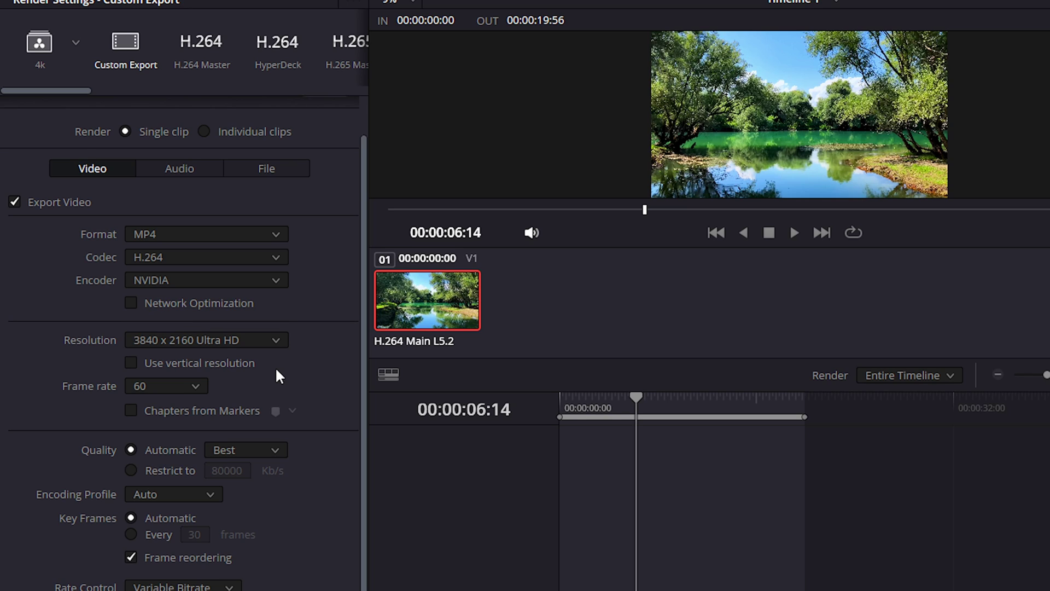
{"action": "left_click", "coordinate": [242, 347]}
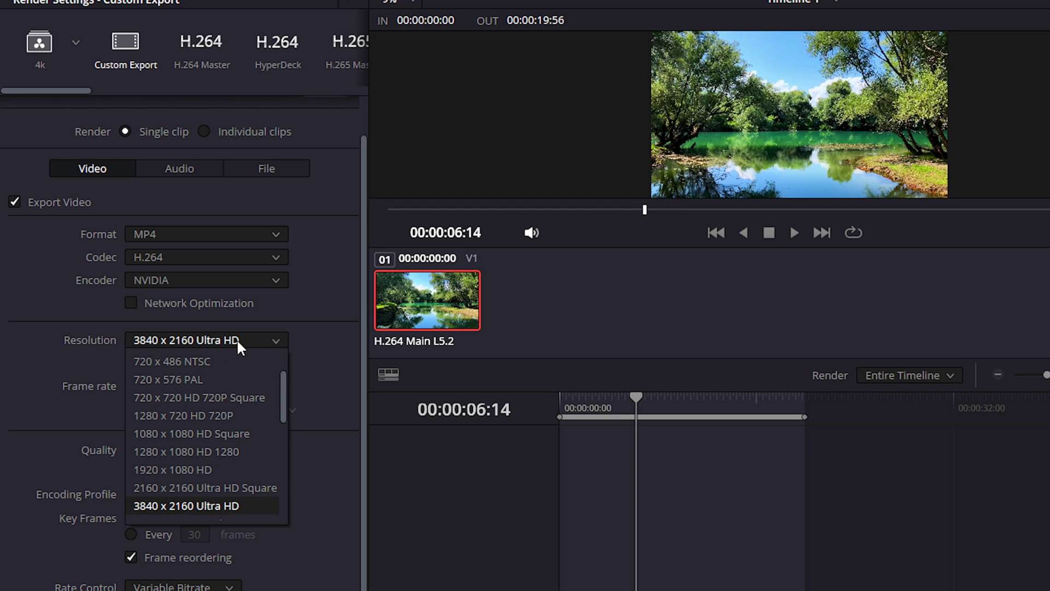
{"action": "left_click", "coordinate": [237, 339]}
{"action": "left_click", "coordinate": [197, 387]}
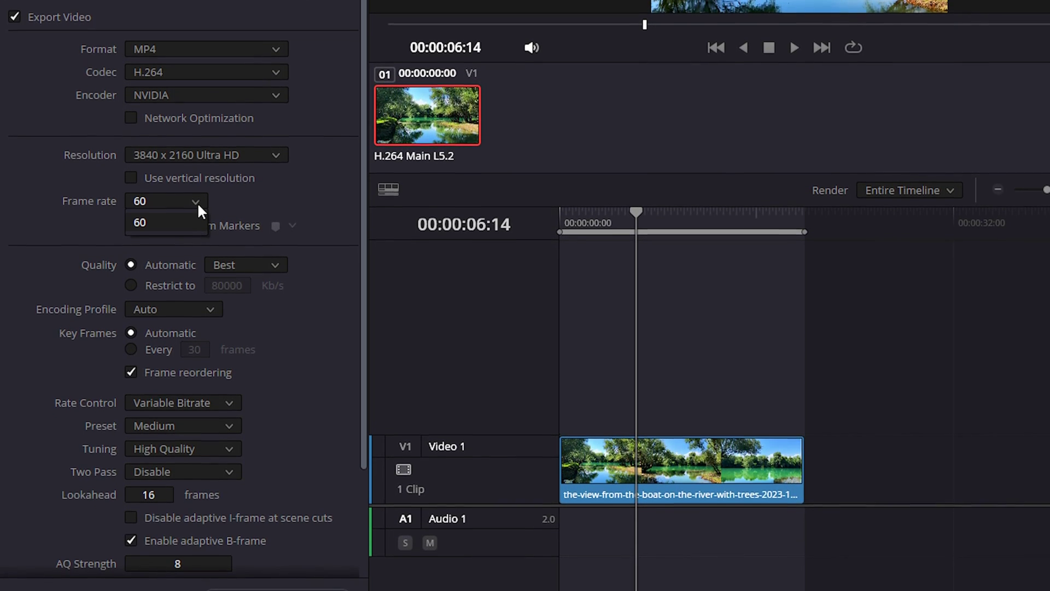
{"action": "left_click", "coordinate": [196, 202]}
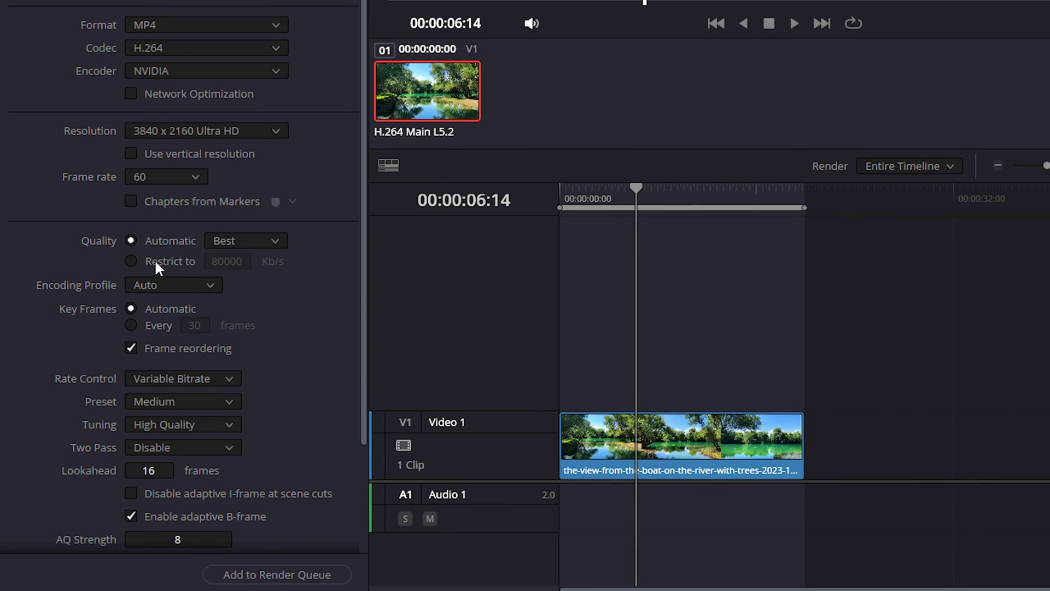
Restrict render quality to 70000 Kb/s, replacing the 80000 Kb/s value.
{"action": "left_click", "coordinate": [156, 264]}
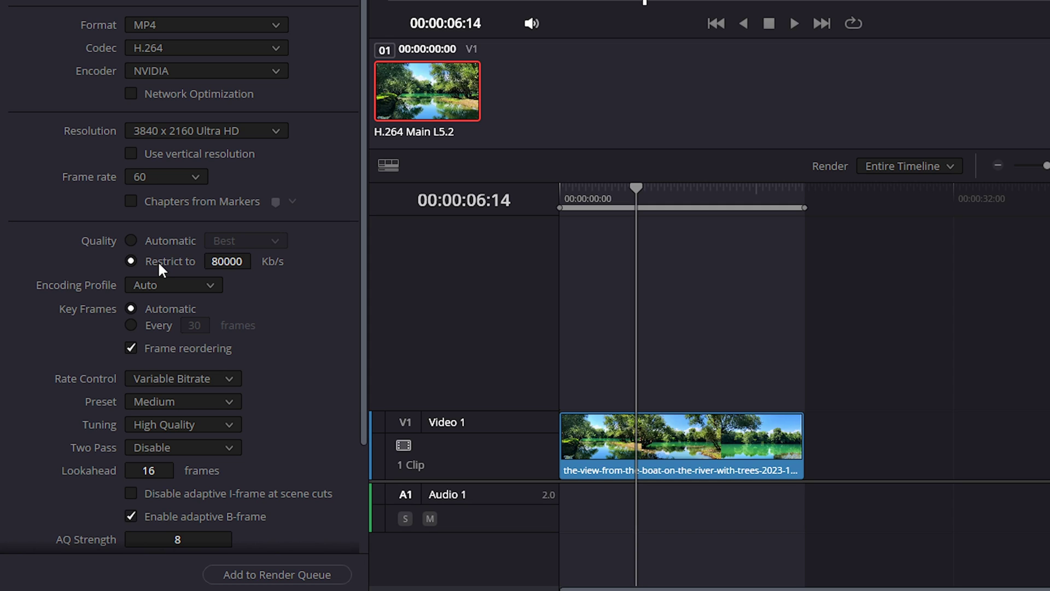
{"action": "left_click", "coordinate": [225, 255]}
{"action": "key", "text": "BackSpace"}
{"action": "type", "text": "70000"}
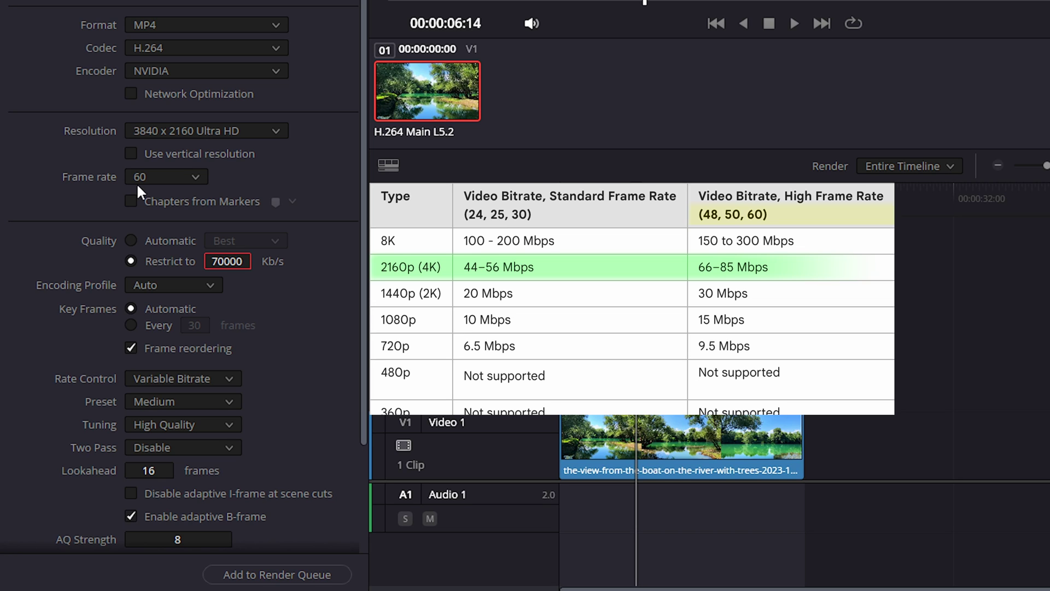
{"action": "scroll", "coordinate": [6, 336], "scroll_direction": "down", "scroll_amount": 2}
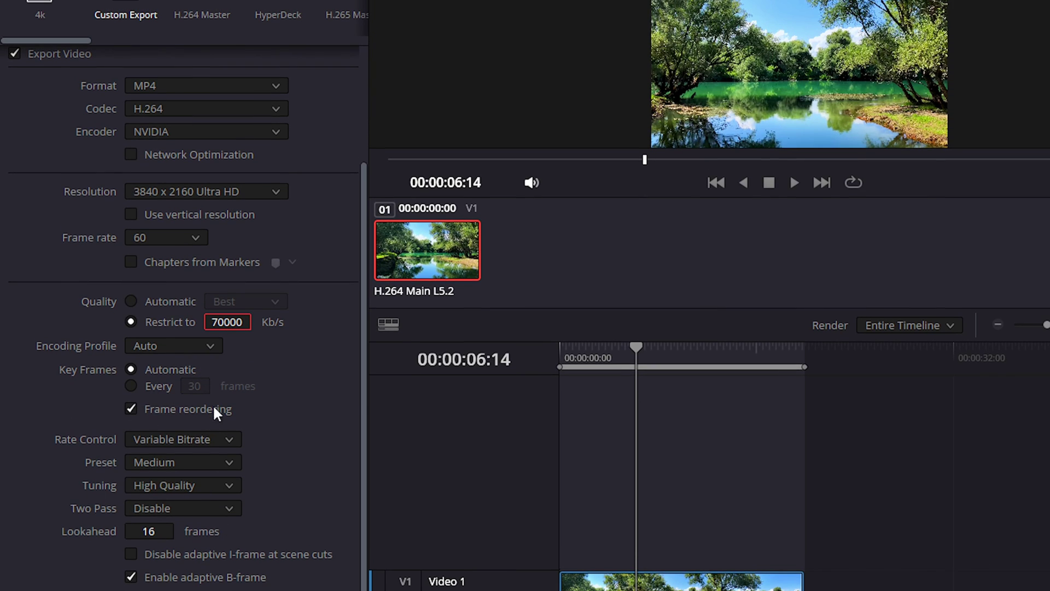
Keep the NVIDIA encoder and set the encoding preset to Fast.
{"action": "left_click", "coordinate": [167, 134]}
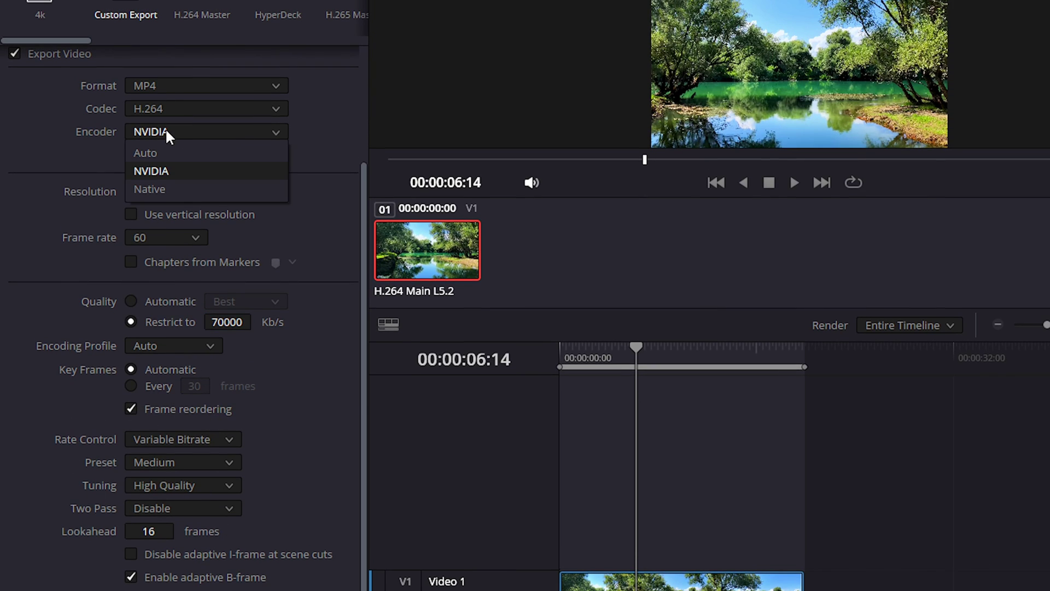
{"action": "left_click", "coordinate": [176, 171]}
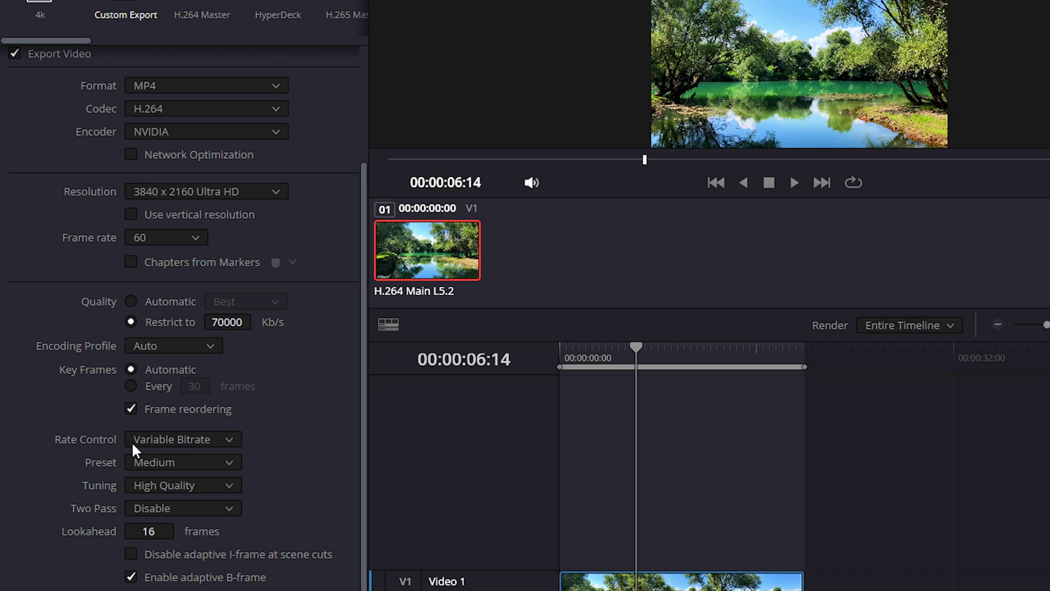
{"action": "left_click", "coordinate": [181, 460]}
{"action": "left_click", "coordinate": [197, 458]}
{"action": "left_click", "coordinate": [216, 459]}
{"action": "left_click", "coordinate": [188, 519]}
Keep High Quality tuning and set Two Pass encoding to Full.
{"action": "left_click", "coordinate": [186, 487]}
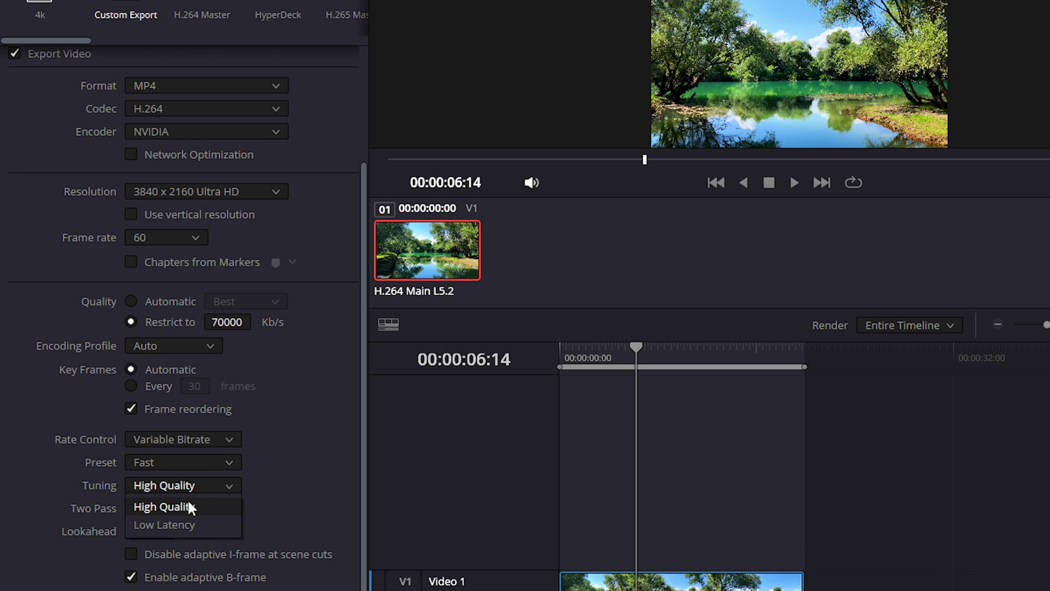
{"action": "left_click", "coordinate": [190, 503]}
{"action": "left_click", "coordinate": [190, 504]}
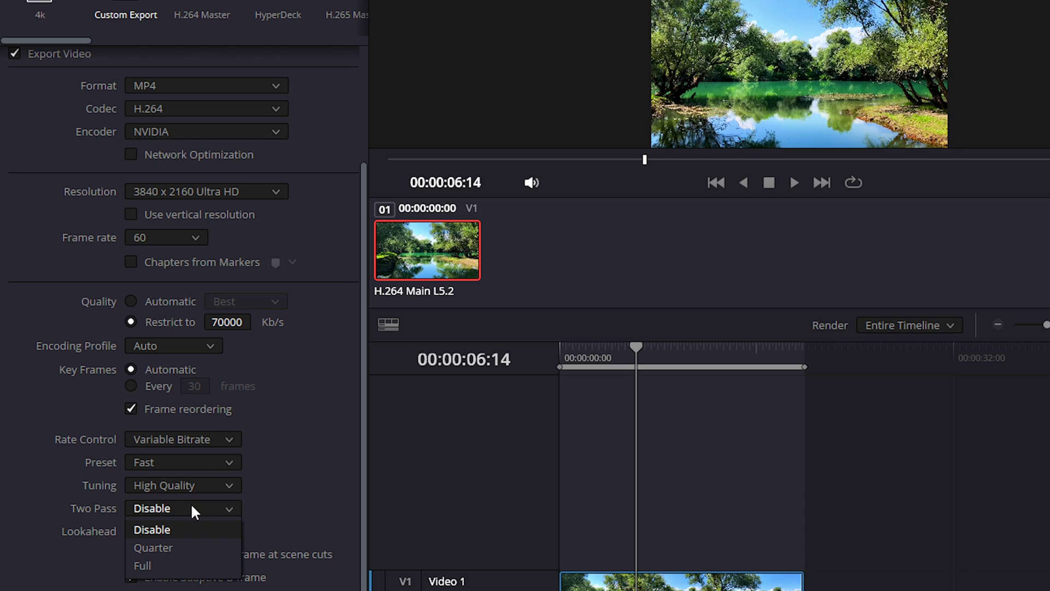
{"action": "left_click", "coordinate": [183, 559]}
{"action": "scroll", "coordinate": [240, 531], "scroll_direction": "down", "scroll_amount": 1}
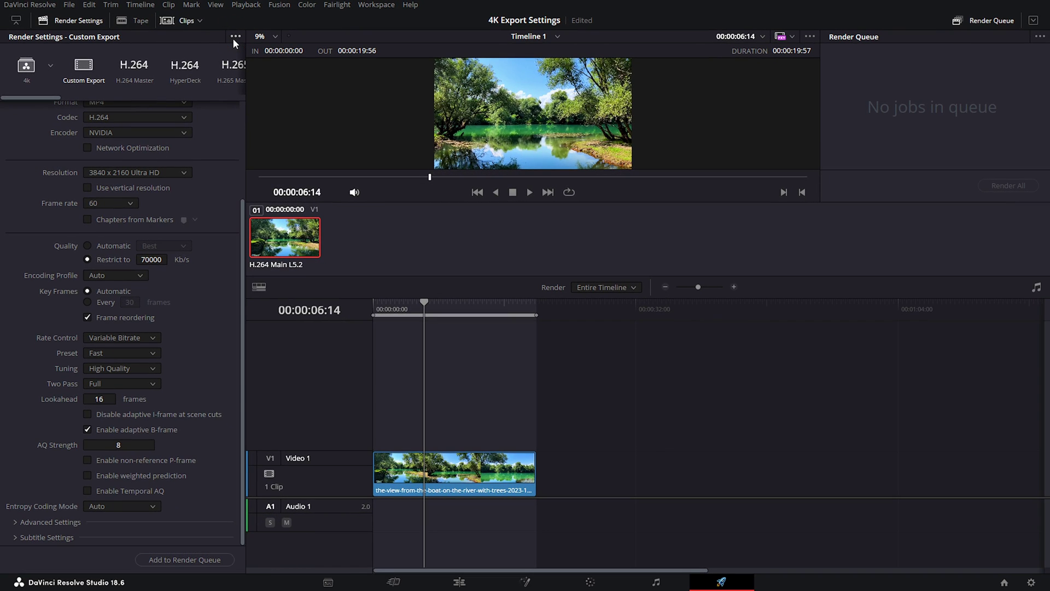
Save the current render settings as a new preset named '4k Export'.
{"action": "left_click", "coordinate": [235, 39]}
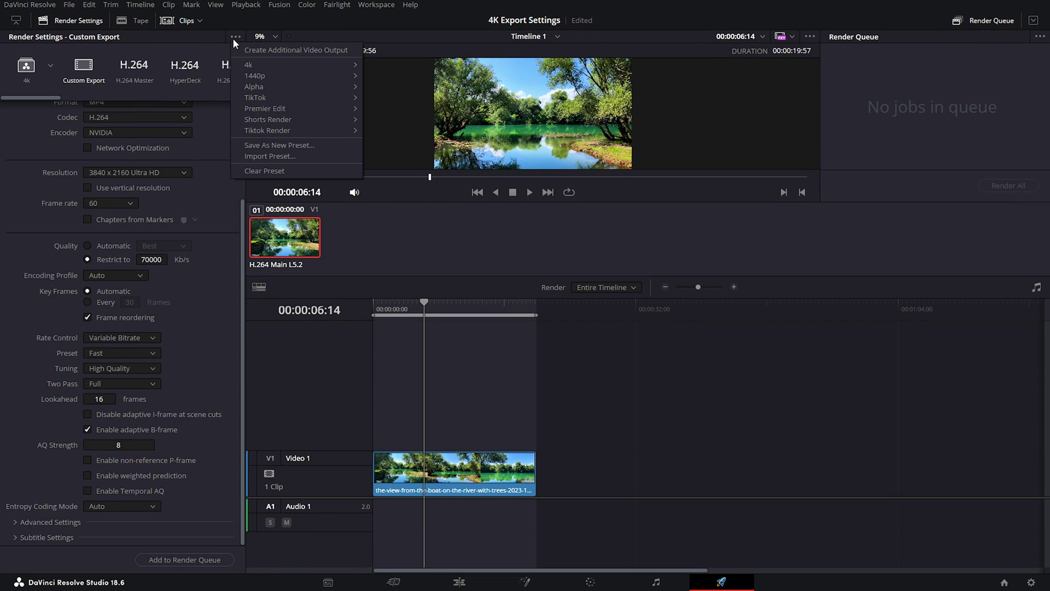
{"action": "left_click", "coordinate": [270, 146]}
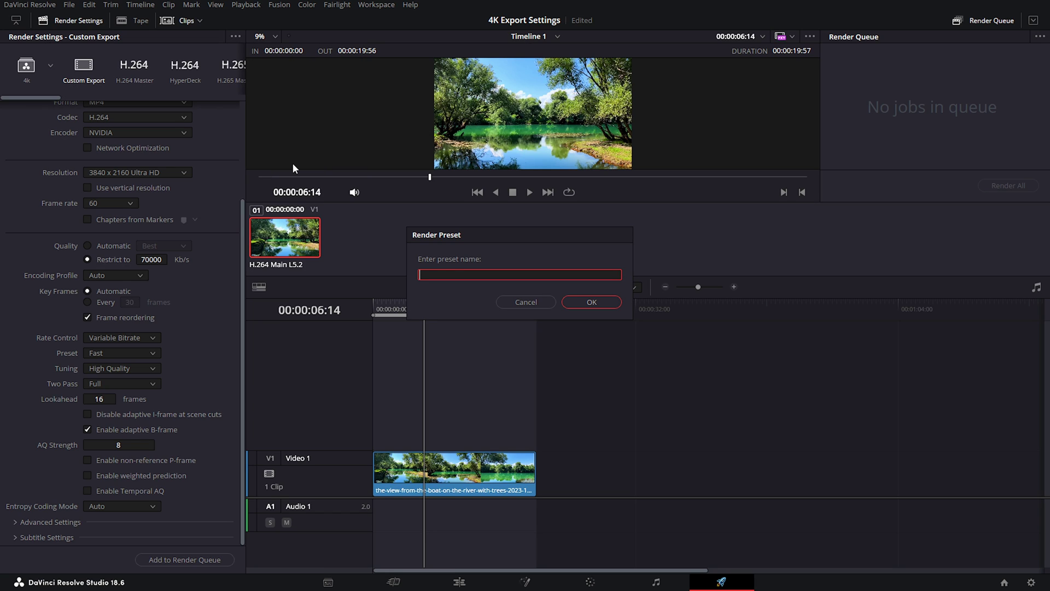
{"action": "type", "text": "4k Export"}
{"action": "left_click", "coordinate": [548, 303]}
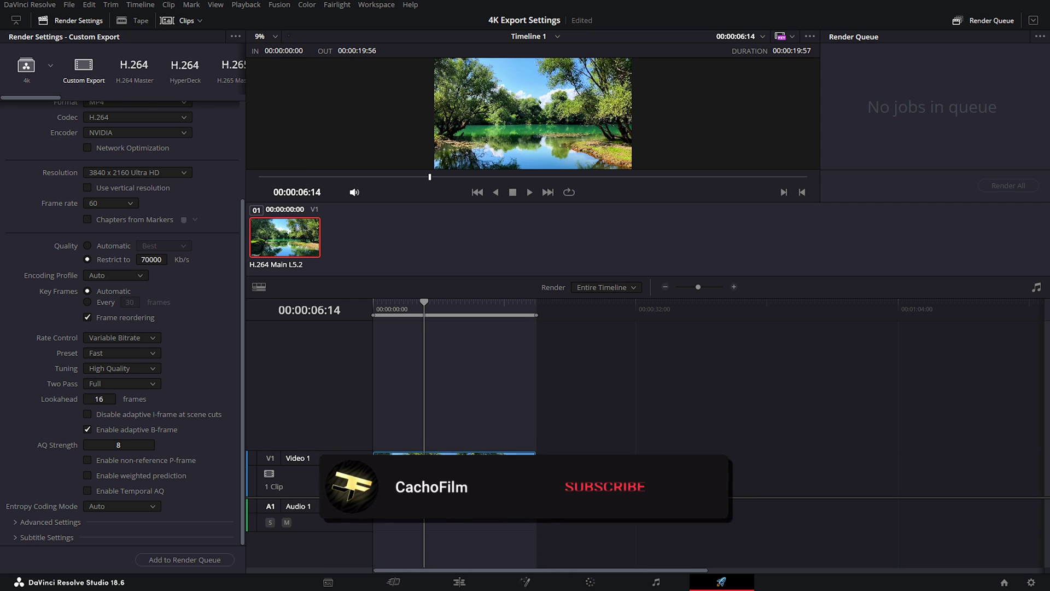